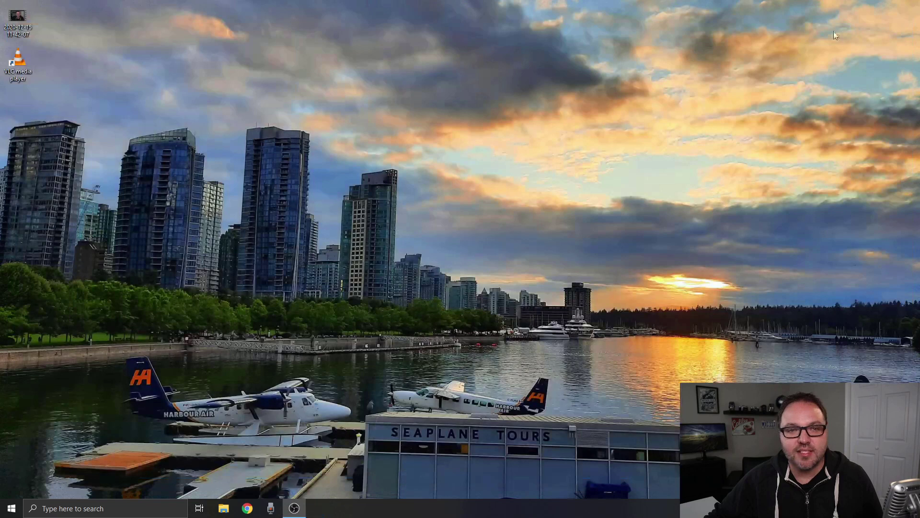
Check the MKV recording's file properties, then close the properties window.
{"action": "right_click", "coordinate": [24, 17]}
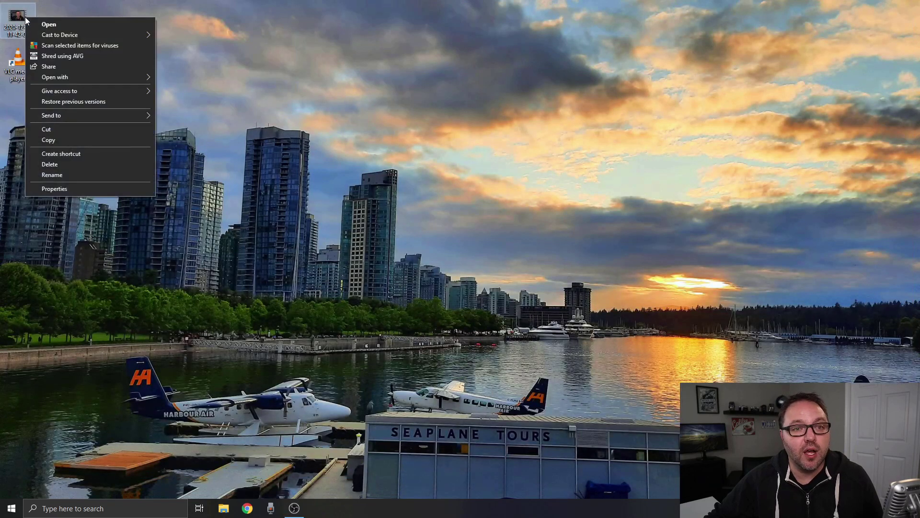
{"action": "left_click", "coordinate": [73, 188]}
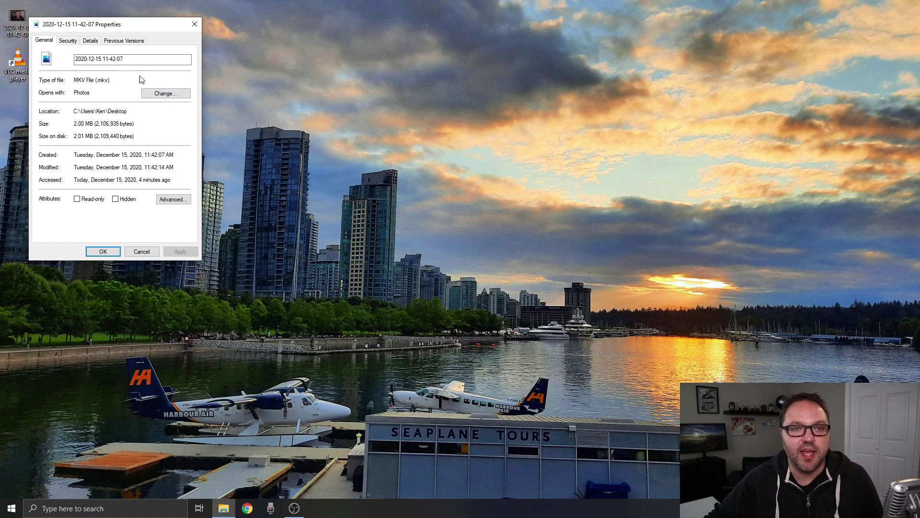
{"action": "left_click", "coordinate": [195, 24]}
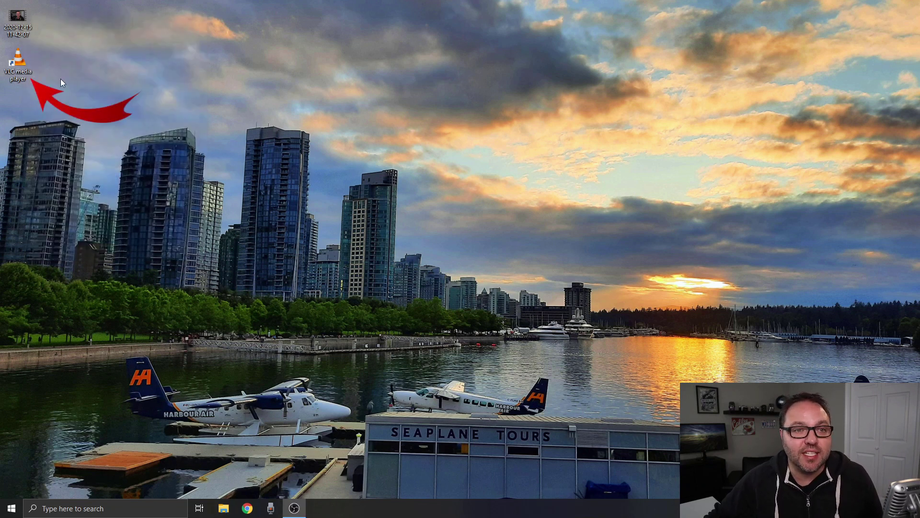
Launch VLC and bring up Media > Convert / Save, centring the Open Media dialog.
{"action": "double_click", "coordinate": [19, 60]}
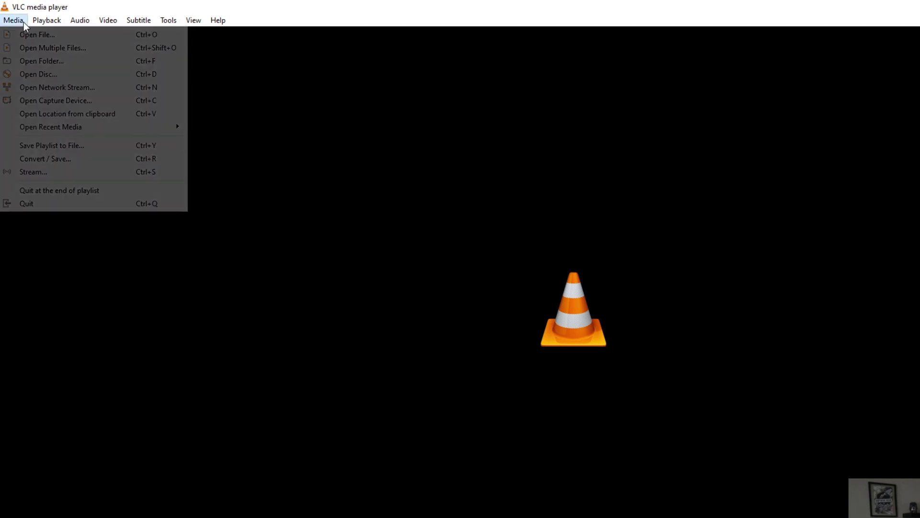
{"action": "left_click", "coordinate": [103, 159]}
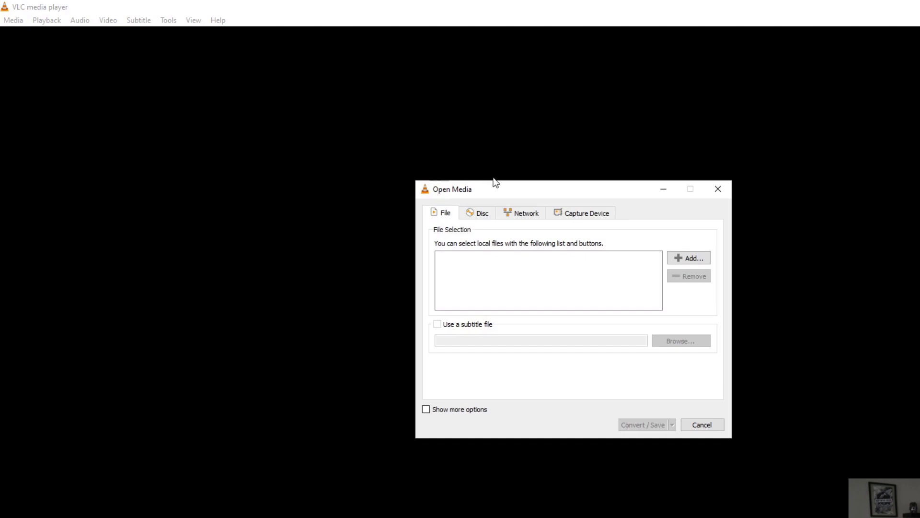
{"action": "left_click_drag", "start_coordinate": [536, 191], "coordinate": [455, 186]}
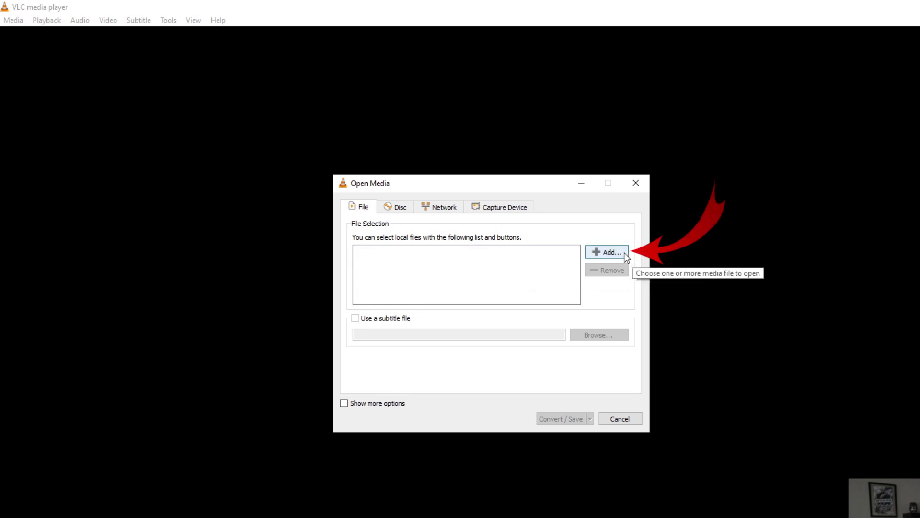
{"action": "left_click", "coordinate": [609, 253]}
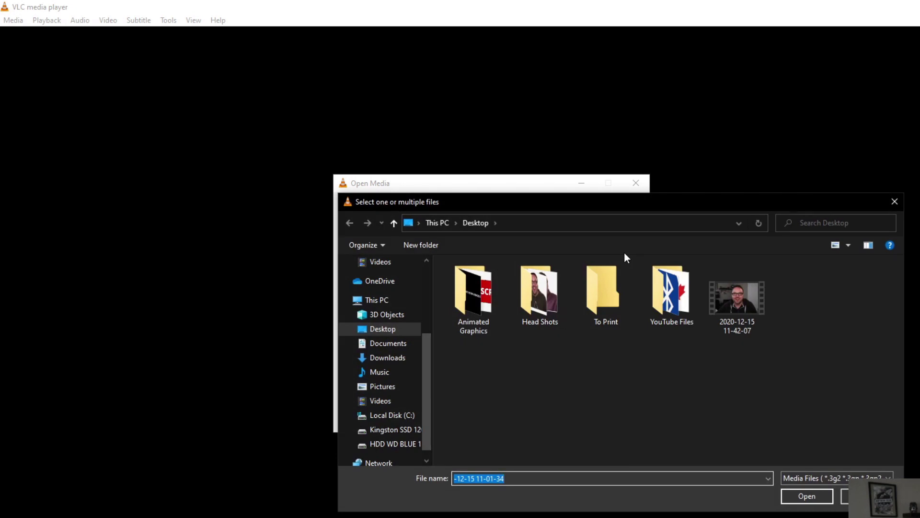
{"action": "left_click_drag", "start_coordinate": [649, 204], "coordinate": [509, 151]}
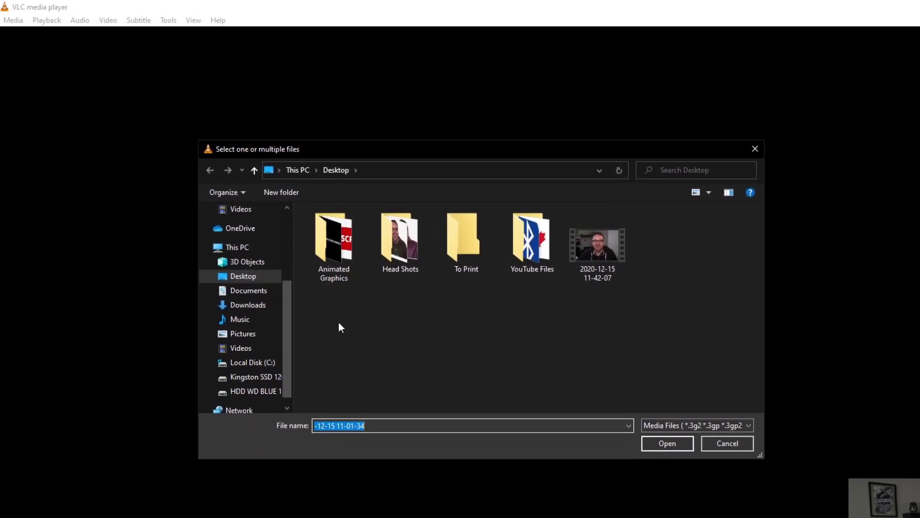
{"action": "left_click_drag", "start_coordinate": [541, 147], "coordinate": [517, 147]}
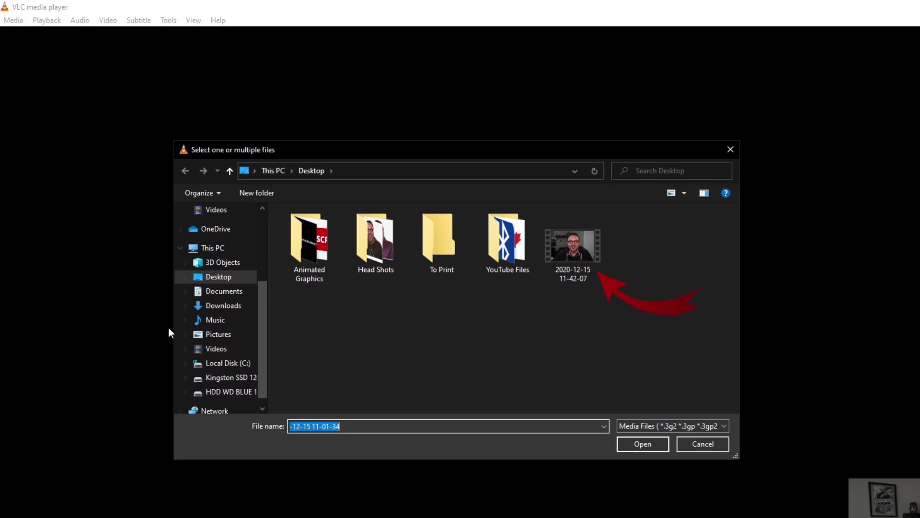
{"action": "left_click", "coordinate": [214, 276]}
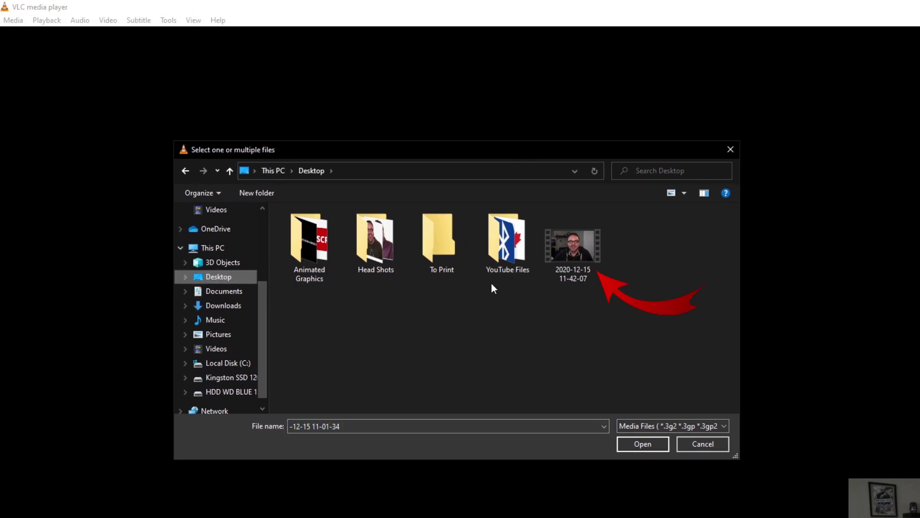
{"action": "left_click", "coordinate": [588, 249]}
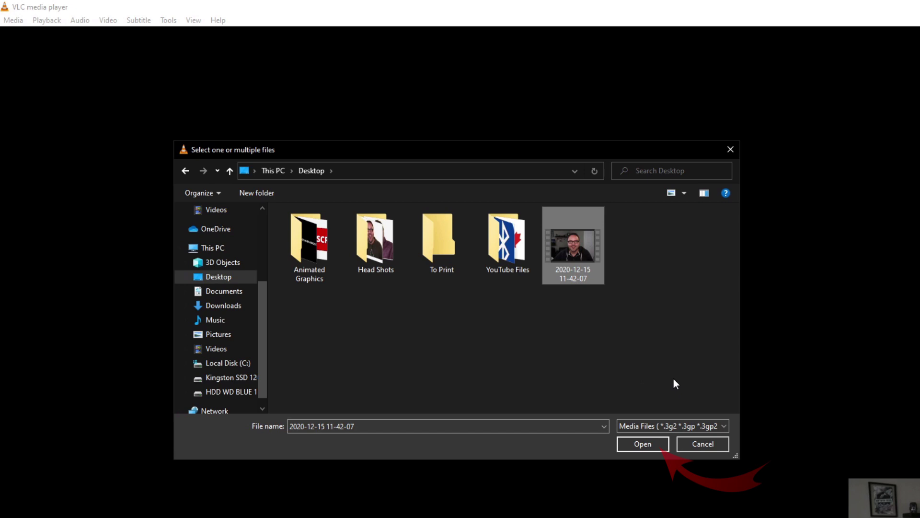
{"action": "left_click", "coordinate": [656, 447]}
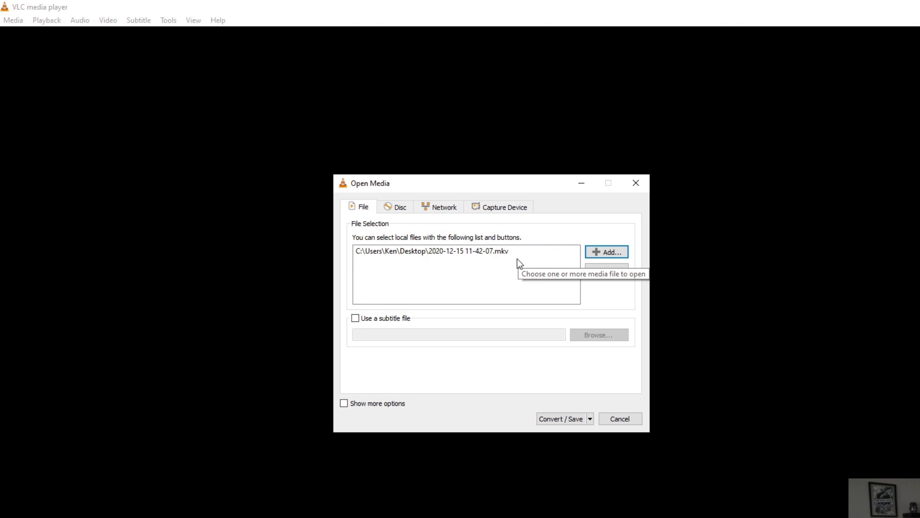
Proceed to the Convert settings and choose the Video for Youtube HD output profile.
{"action": "left_click", "coordinate": [566, 419]}
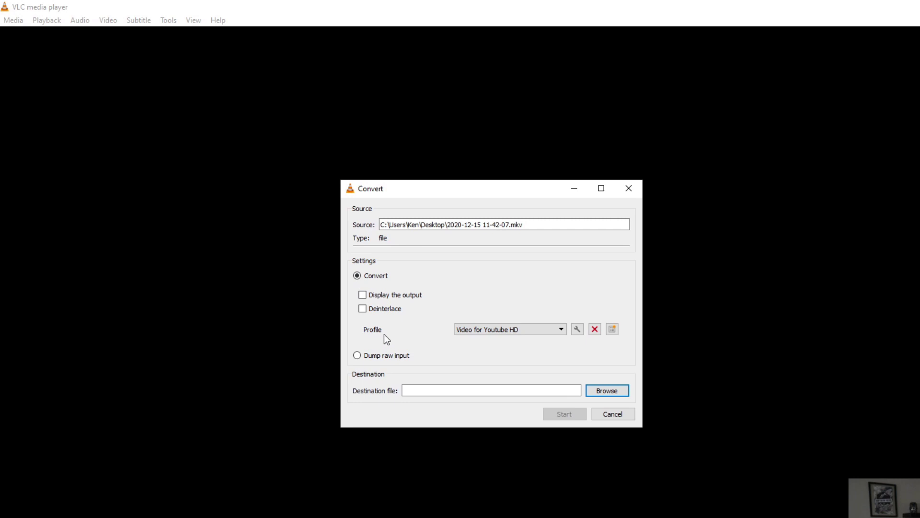
{"action": "left_click", "coordinate": [554, 330]}
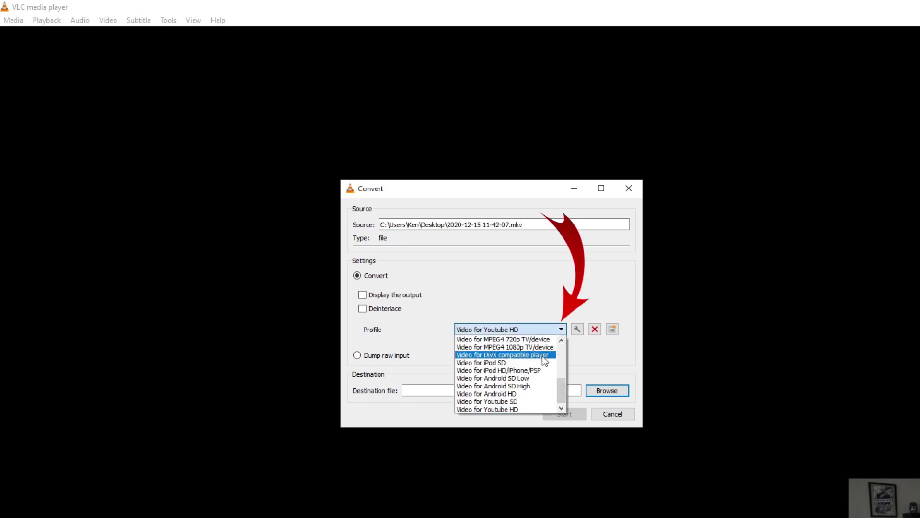
{"action": "scroll", "coordinate": [540, 374], "scroll_direction": "up", "scroll_amount": 1}
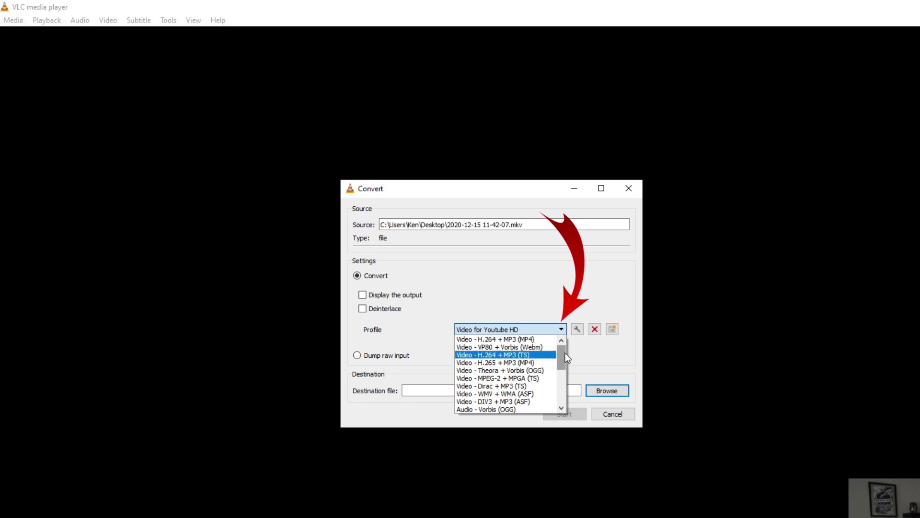
{"action": "left_click_drag", "start_coordinate": [565, 352], "coordinate": [562, 371]}
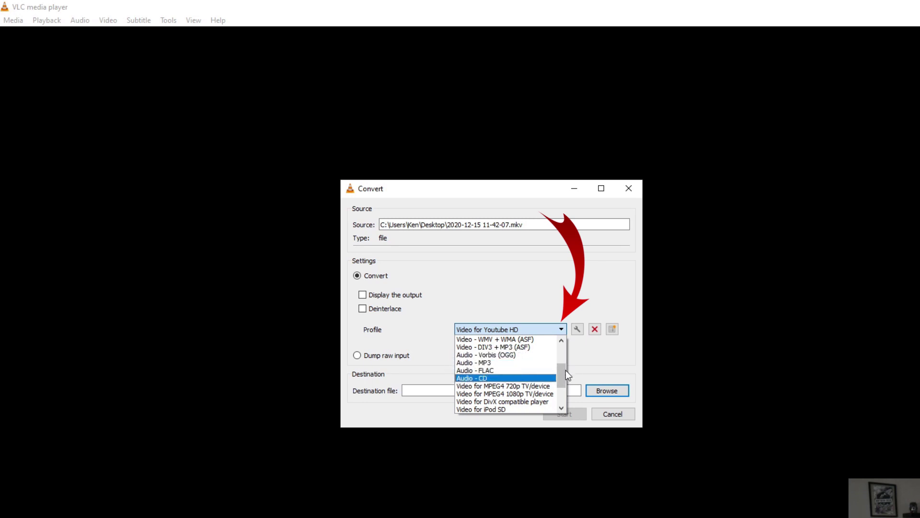
{"action": "left_click_drag", "start_coordinate": [565, 371], "coordinate": [565, 391]}
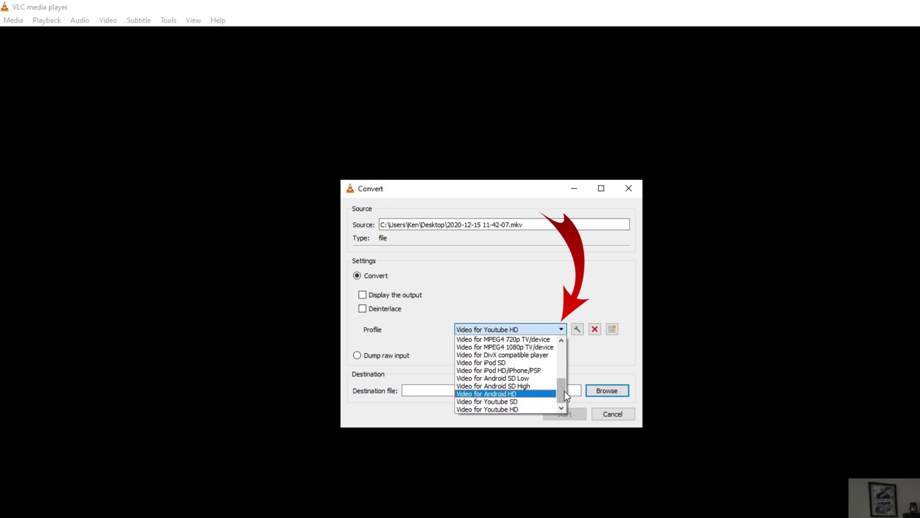
{"action": "mouse_move", "coordinate": [564, 391]}
{"action": "left_mouse_down"}
{"action": "mouse_move", "coordinate": [568, 349]}
{"action": "mouse_move", "coordinate": [566, 401]}
{"action": "left_mouse_up"}
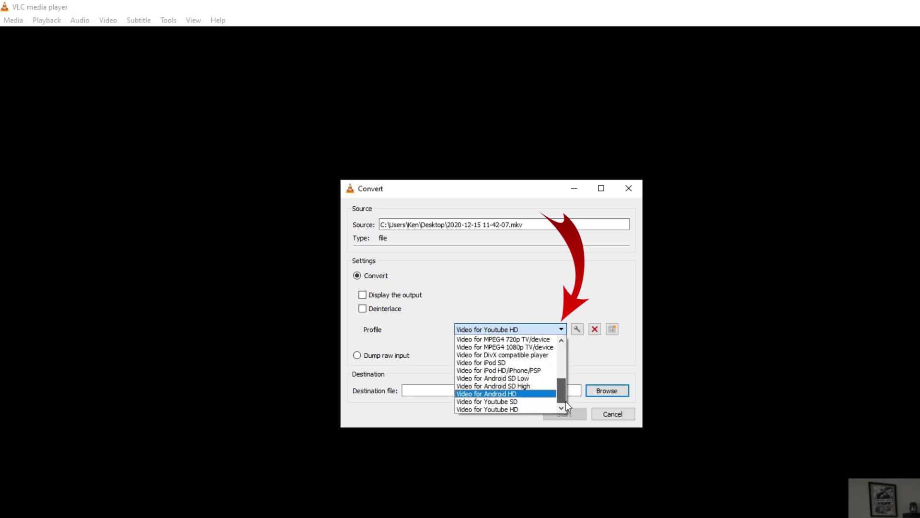
{"action": "left_click", "coordinate": [511, 411]}
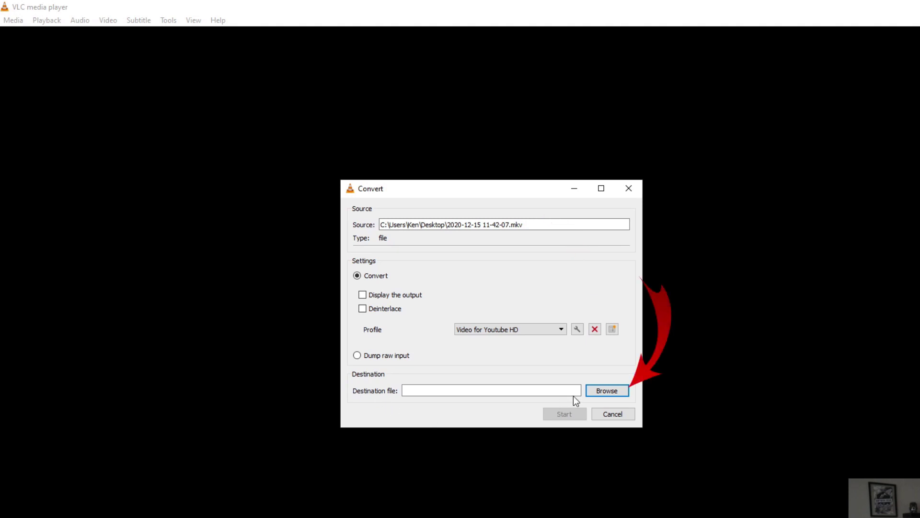
Set the destination to 'video converted.mp4' on the Desktop and start the conversion.
{"action": "left_click", "coordinate": [607, 393]}
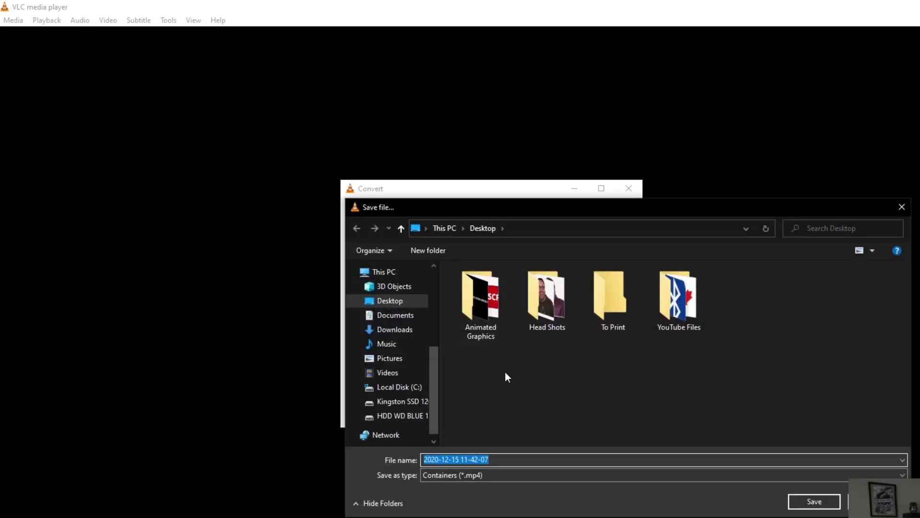
{"action": "left_click", "coordinate": [406, 303]}
{"action": "left_click", "coordinate": [382, 460]}
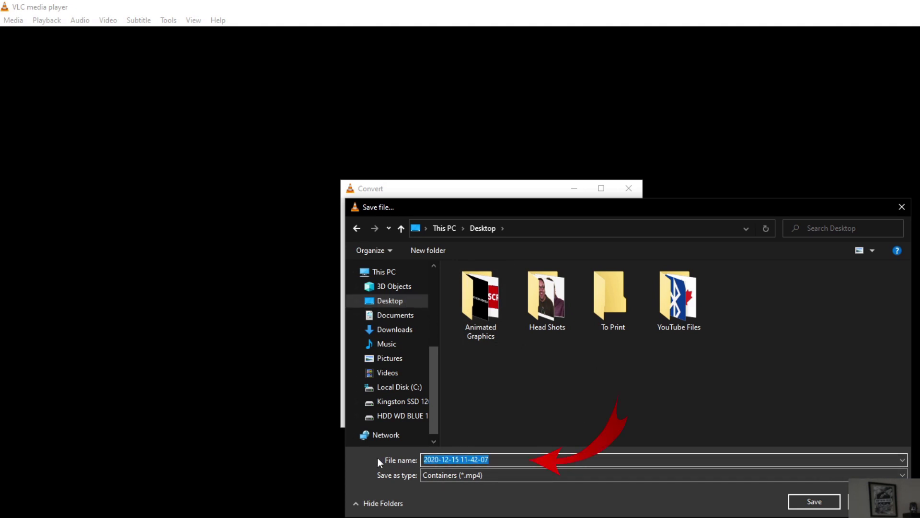
{"action": "type", "text": "video c"}
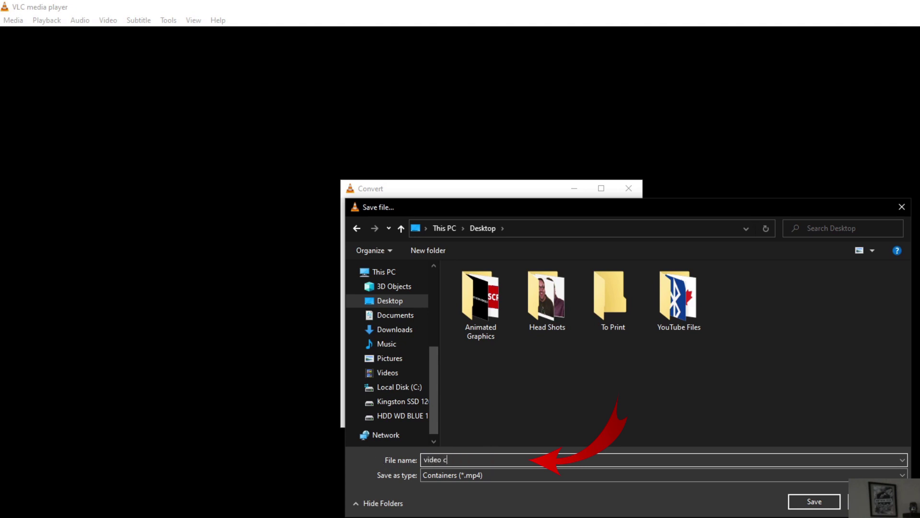
{"action": "type", "text": "onverted.mp4"}
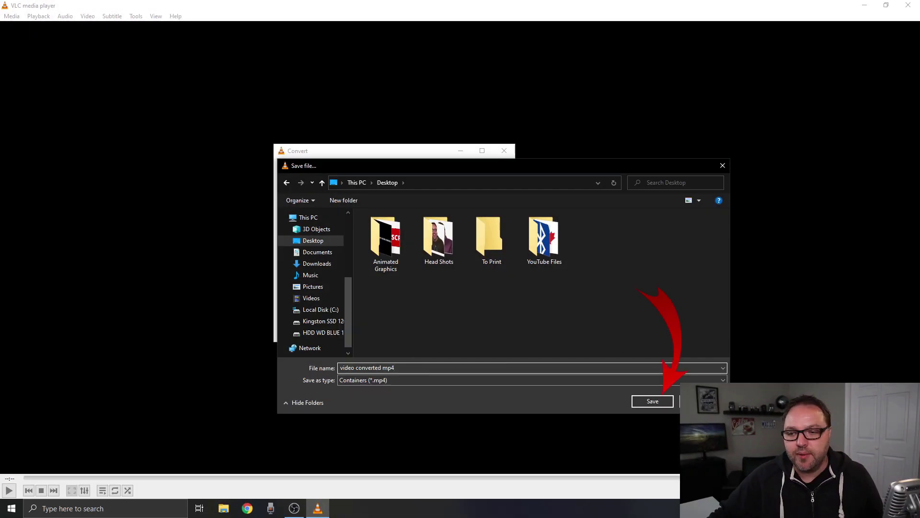
{"action": "left_click", "coordinate": [659, 405]}
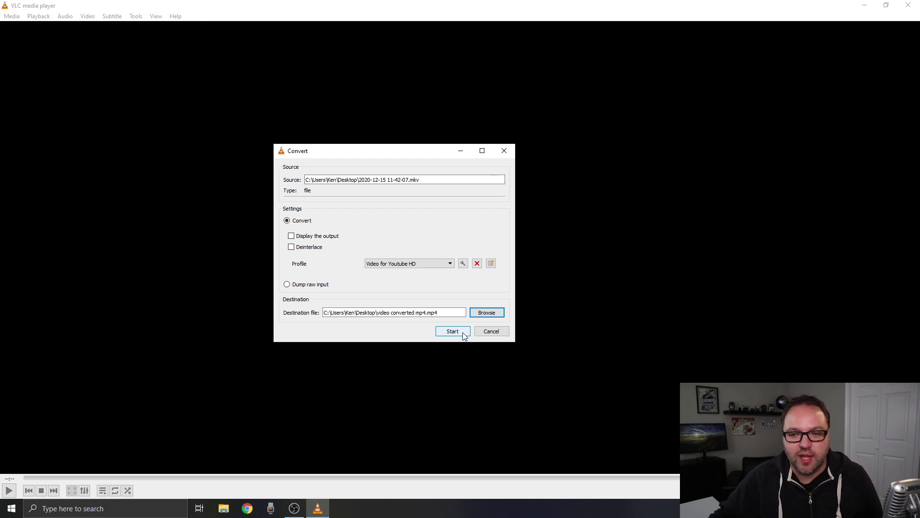
{"action": "left_click", "coordinate": [463, 332]}
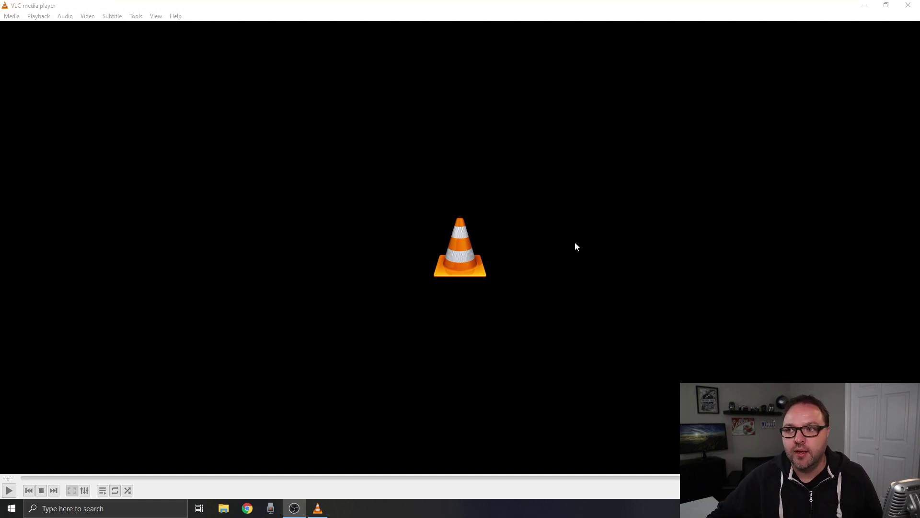
Close VLC, then close the Photos playback of the converted MP4.
{"action": "left_click", "coordinate": [909, 5]}
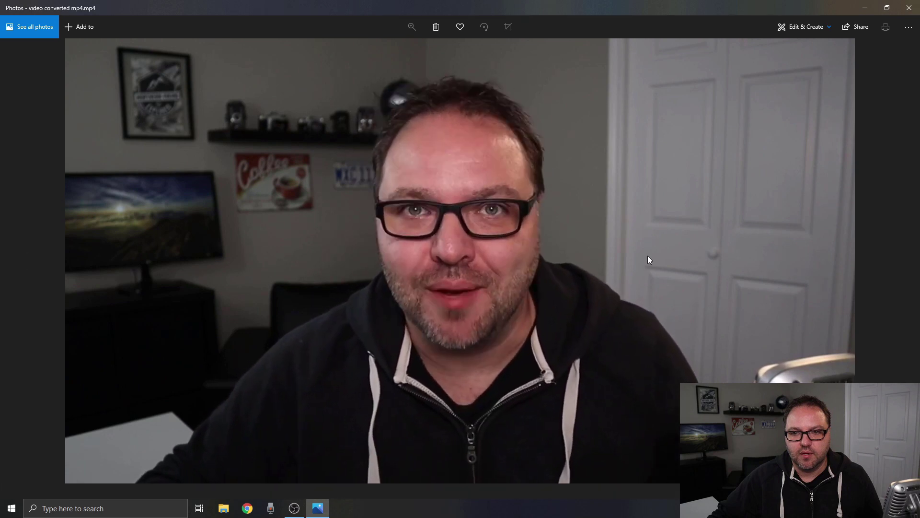
{"action": "left_click", "coordinate": [910, 8]}
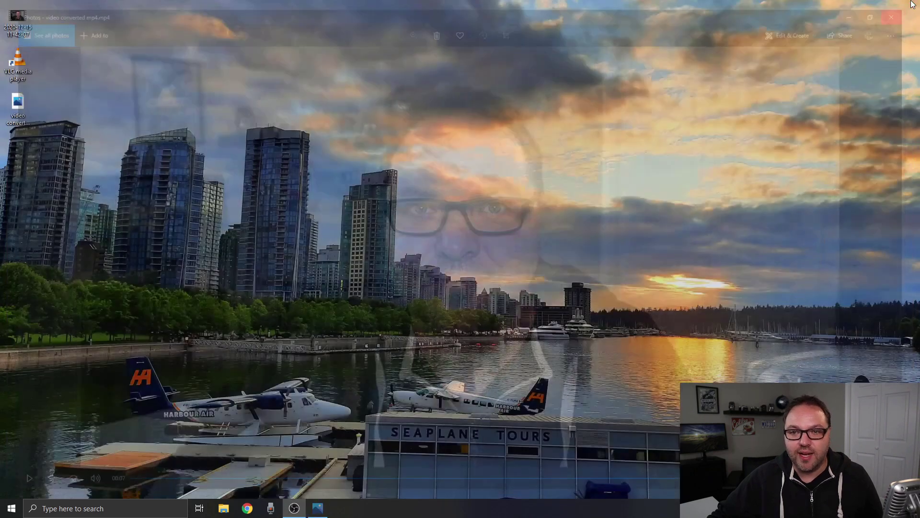
{"action": "right_click", "coordinate": [16, 98]}
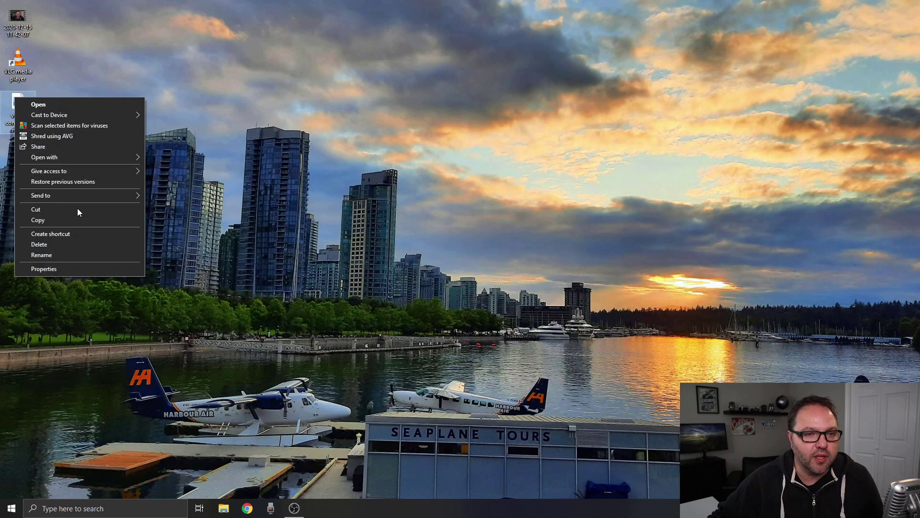
{"action": "left_click", "coordinate": [71, 269]}
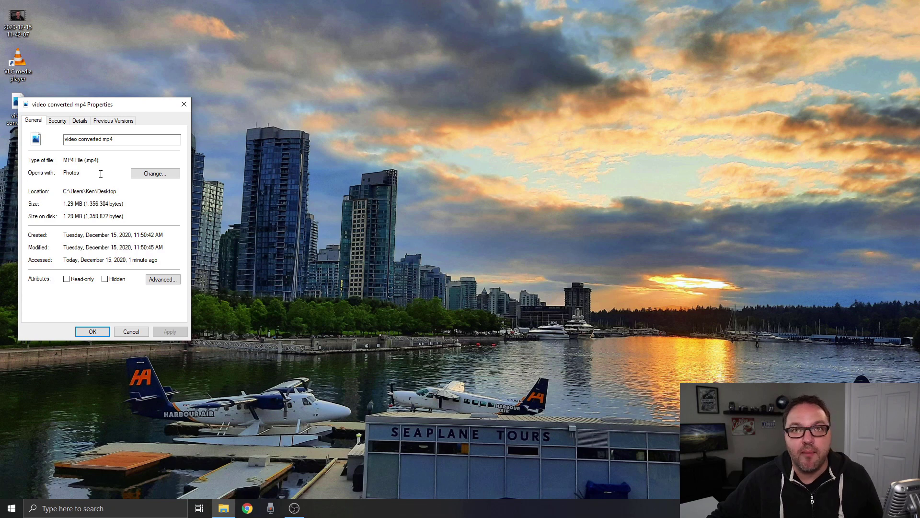
{"action": "left_click", "coordinate": [184, 105]}
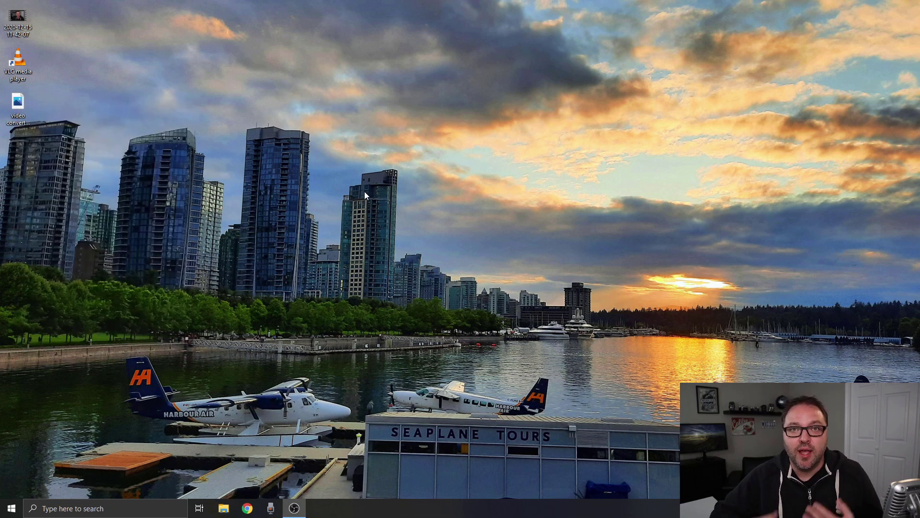